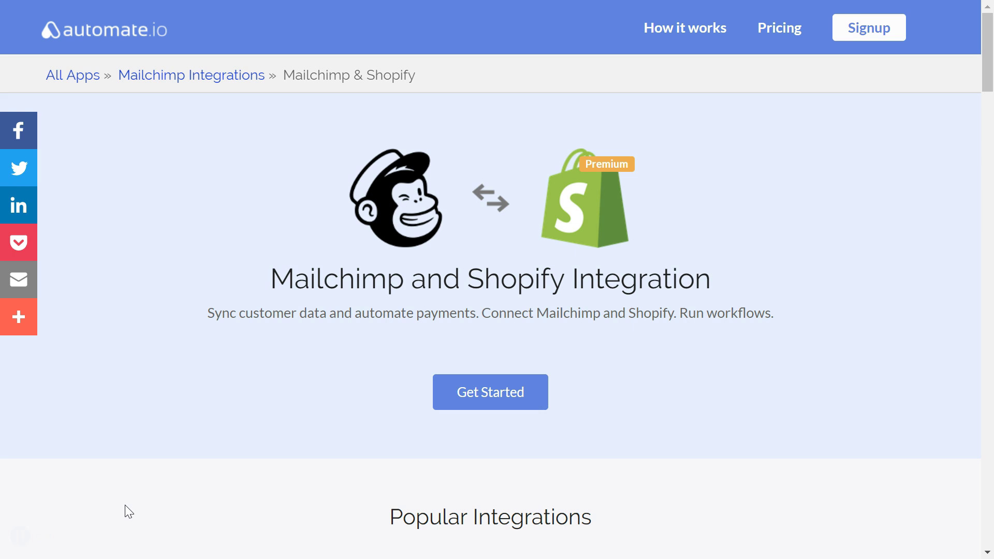
Scroll down the Mailchimp & Shopify page to the Popular Integrations template cards
scroll(126, 505, down, 5)
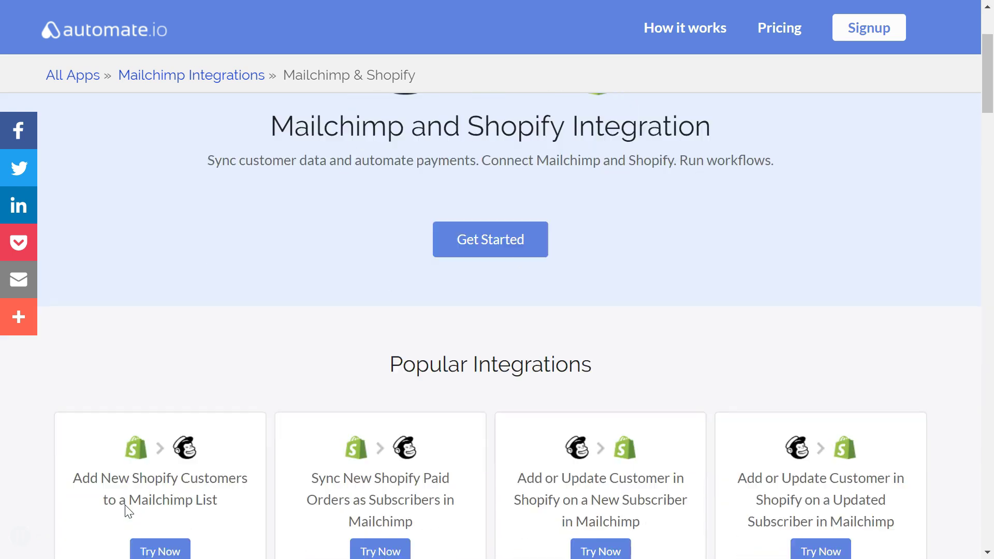
scroll(125, 505, down, 4)
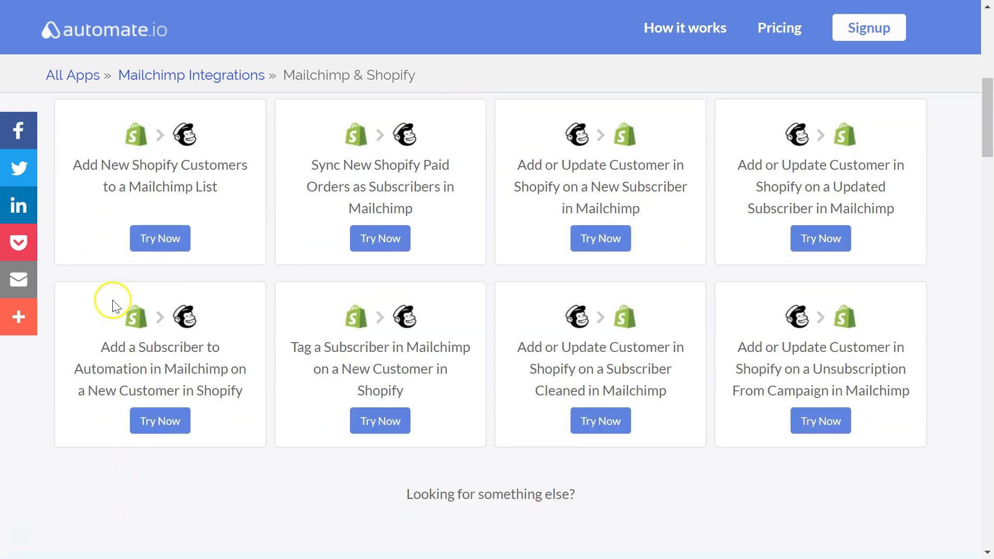
Start the Add New Shopify Customers to a Mailchimp List bot and connect the 'automa' Shopify store
click(155, 241)
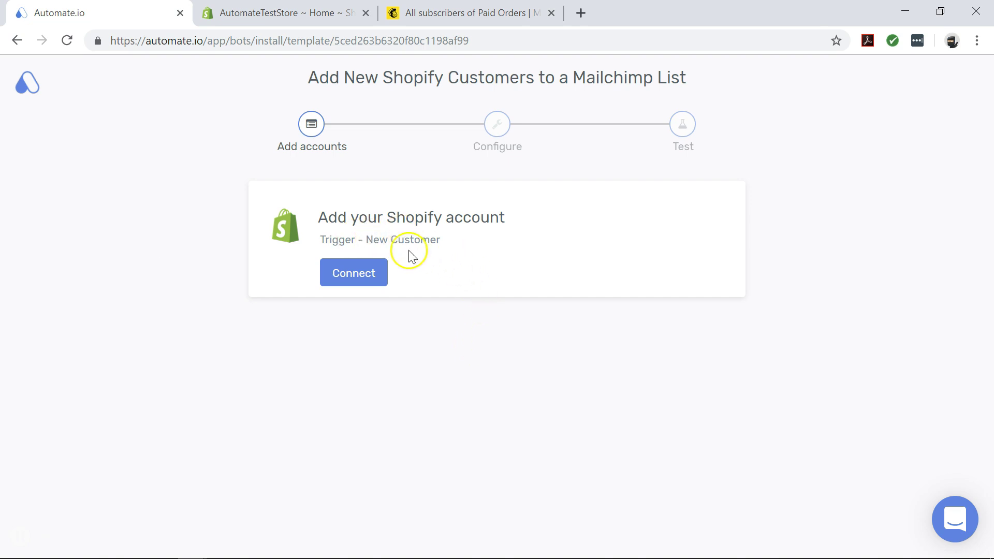
click(367, 274)
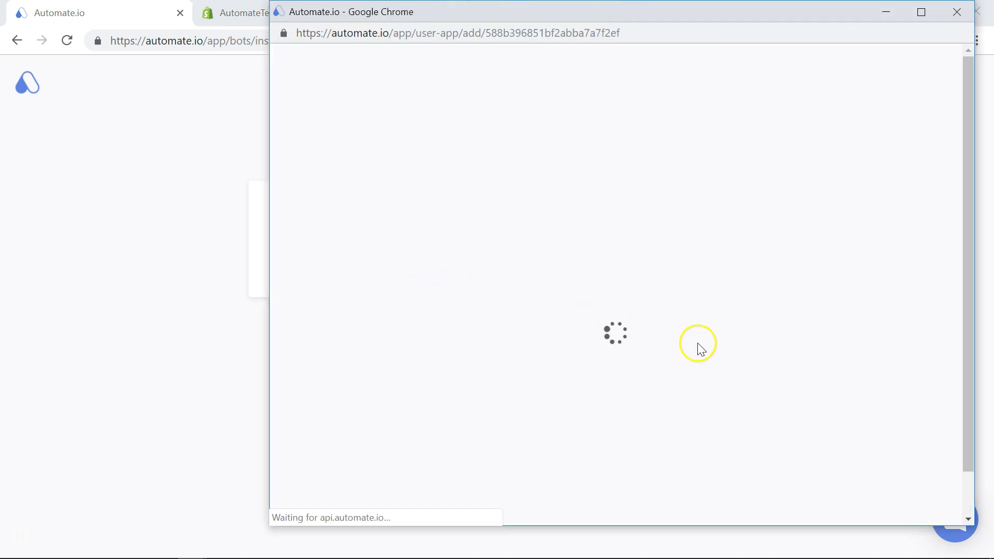
click(636, 312)
text(automa)
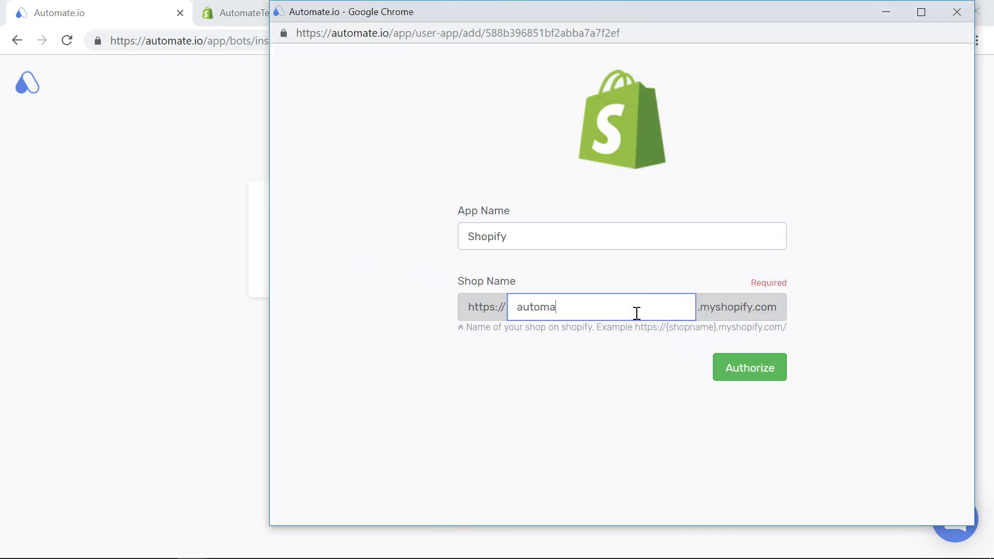
key(Return)
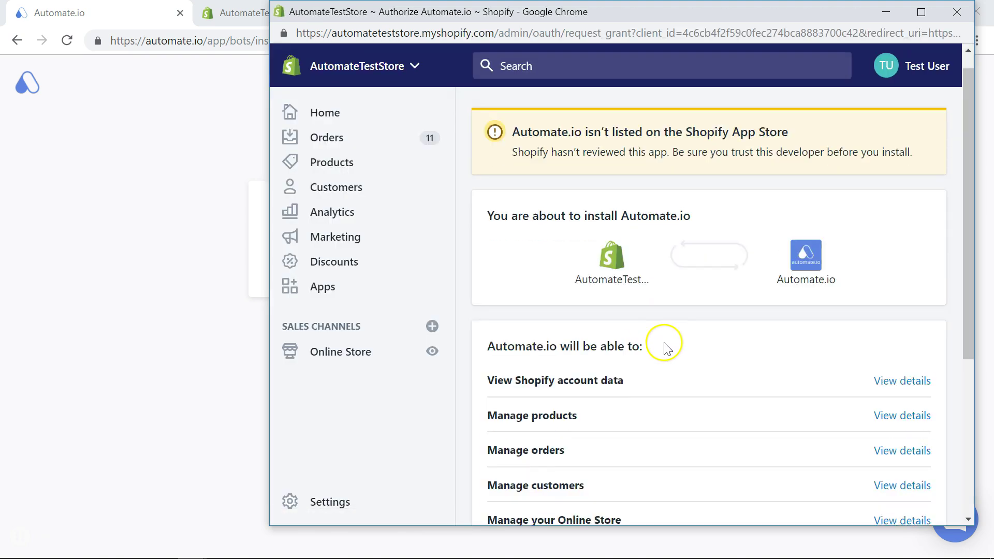
scroll(661, 347, down, 3)
click(838, 440)
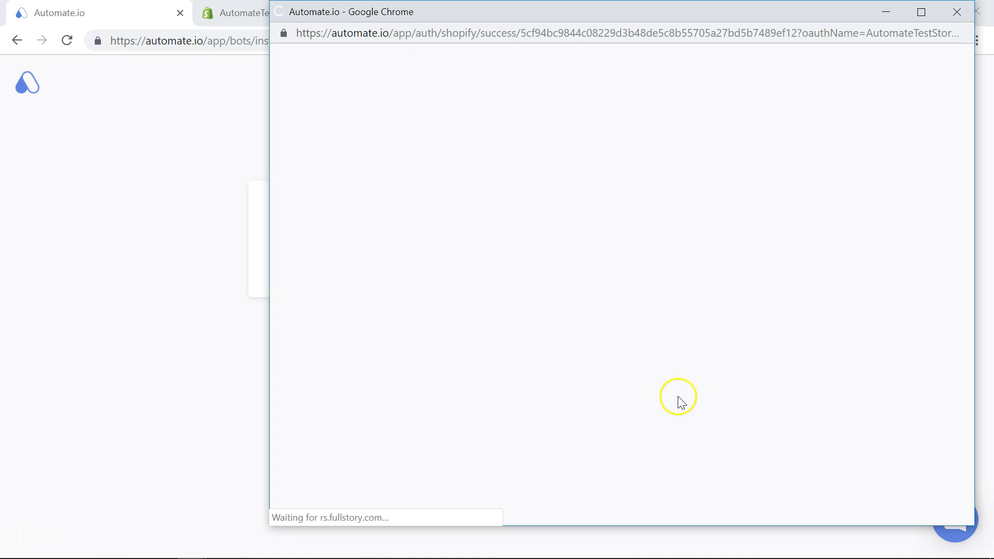
click(792, 263)
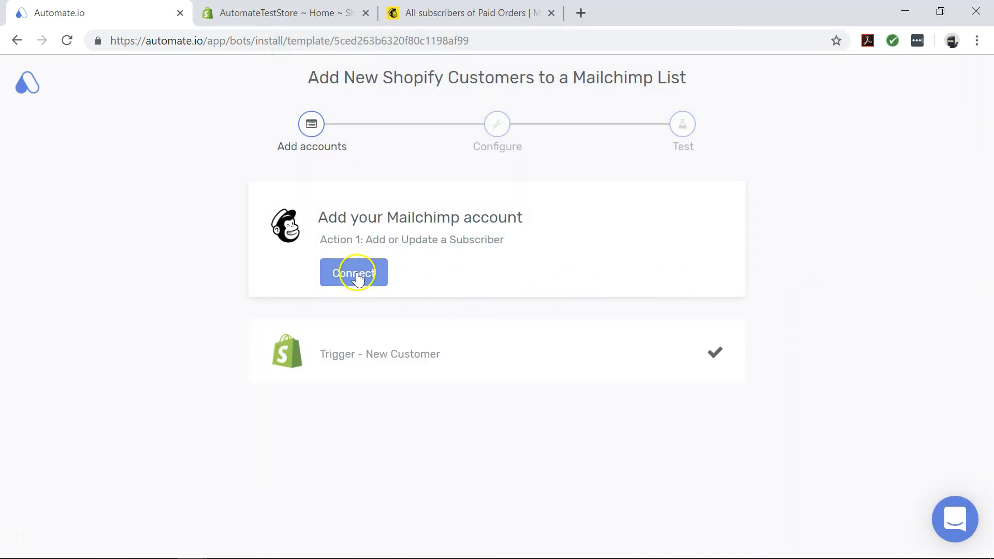
Authorize and log in to the Mailchimp account, saving the connection
click(356, 275)
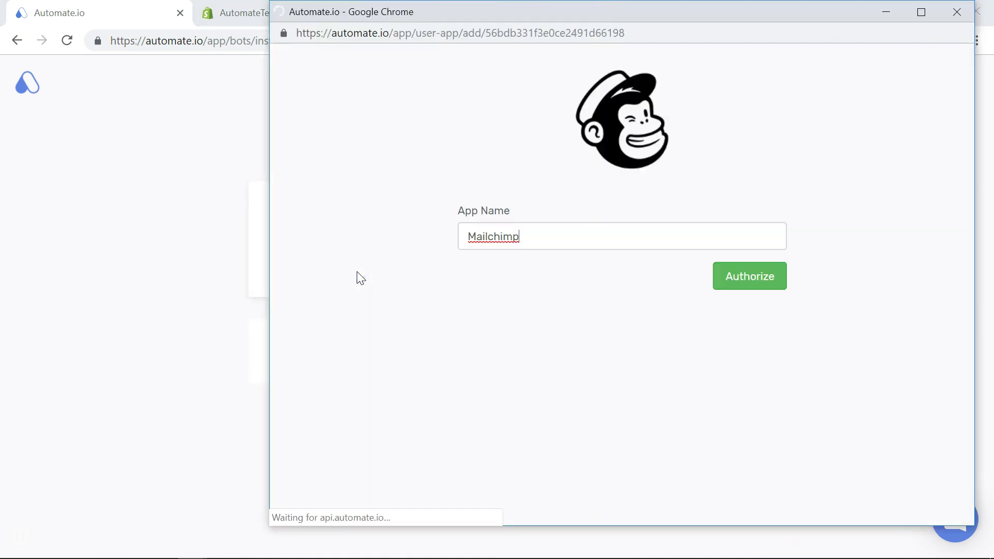
click(745, 277)
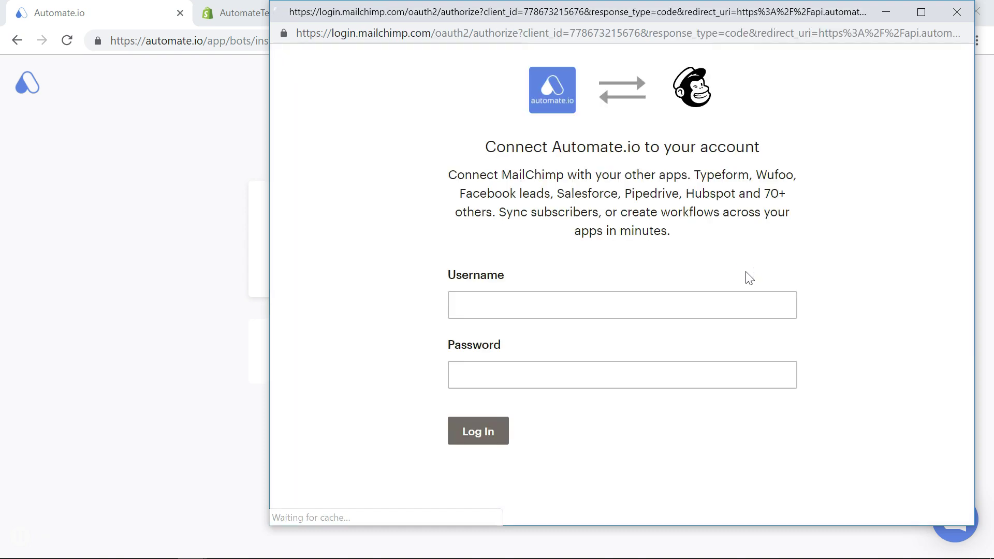
click(479, 429)
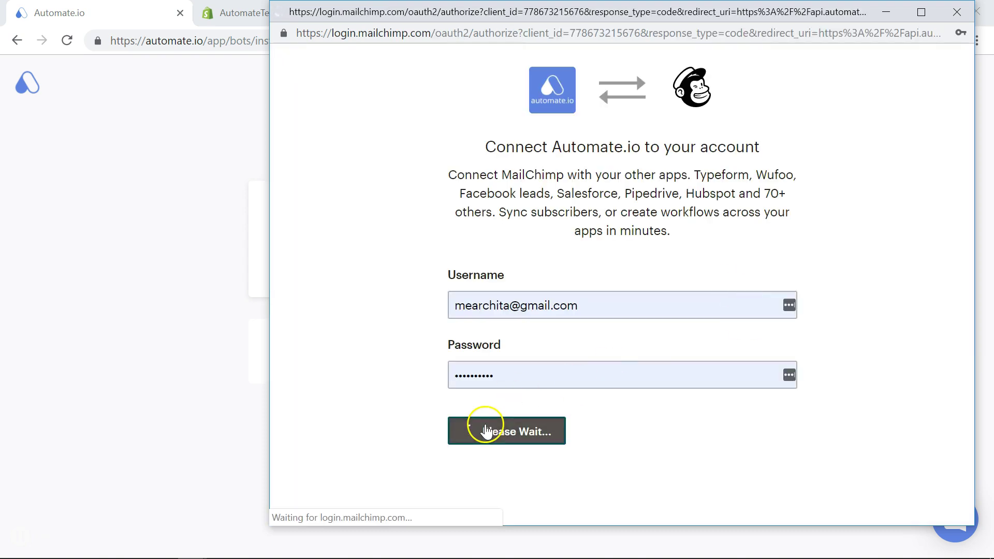
click(795, 260)
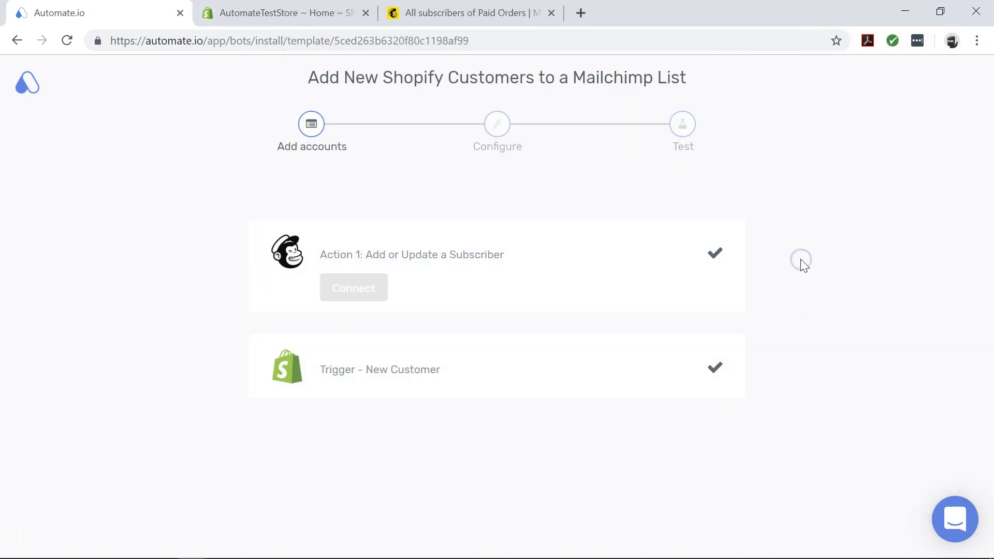
key(F11)
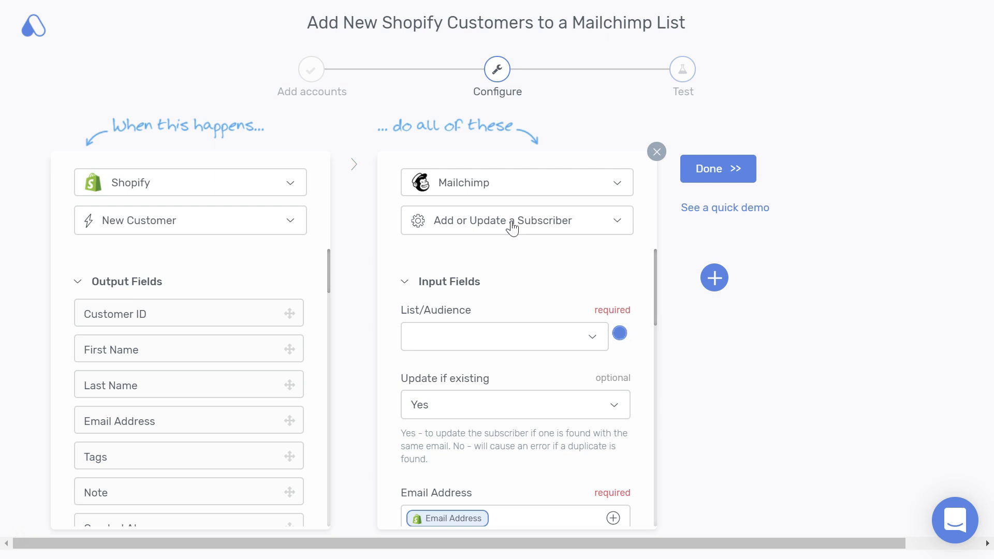
Choose New Customers as the Mailchimp List/Audience
click(533, 323)
click(594, 341)
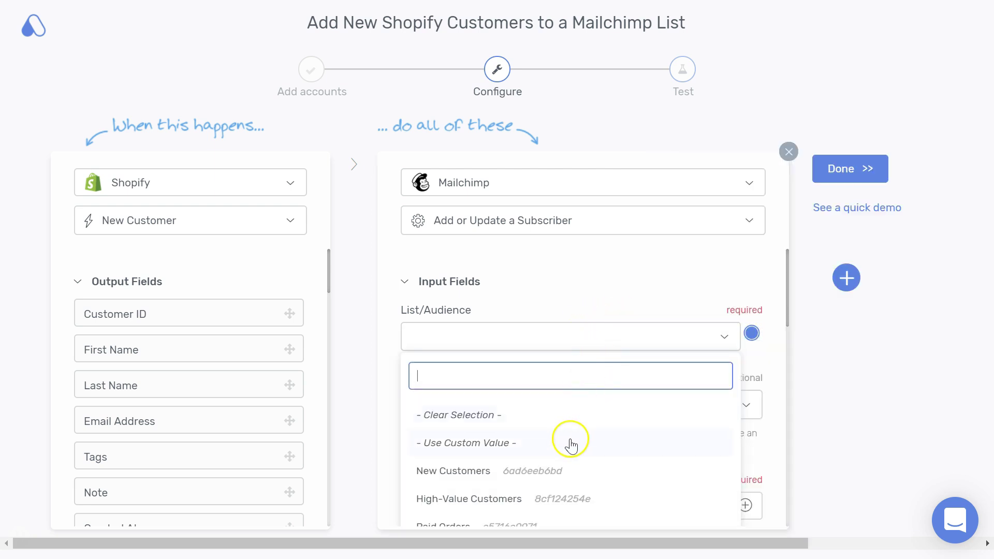
scroll(570, 442, down, 2)
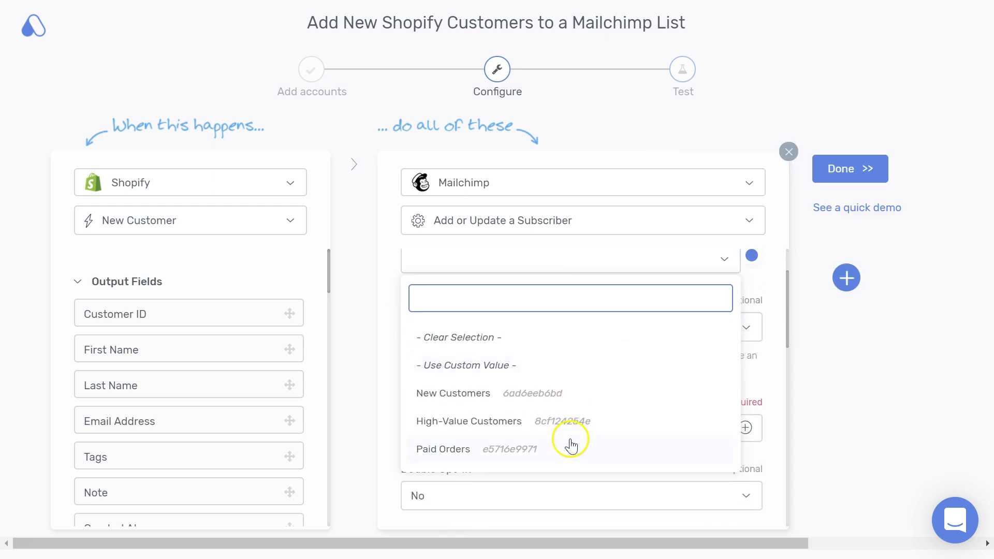
click(552, 394)
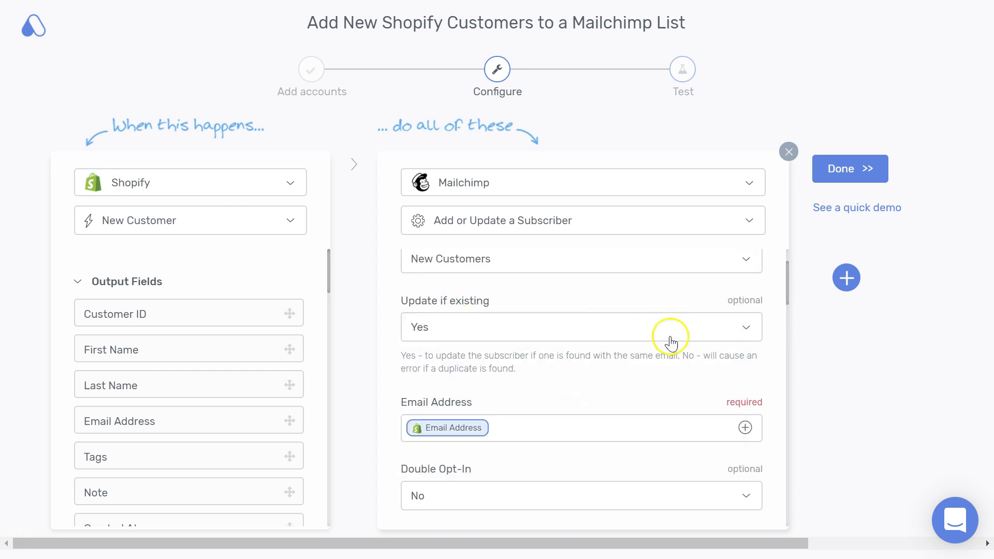
Keep Update if existing at Yes and confirm Email Address is mapped from Shopify
click(746, 331)
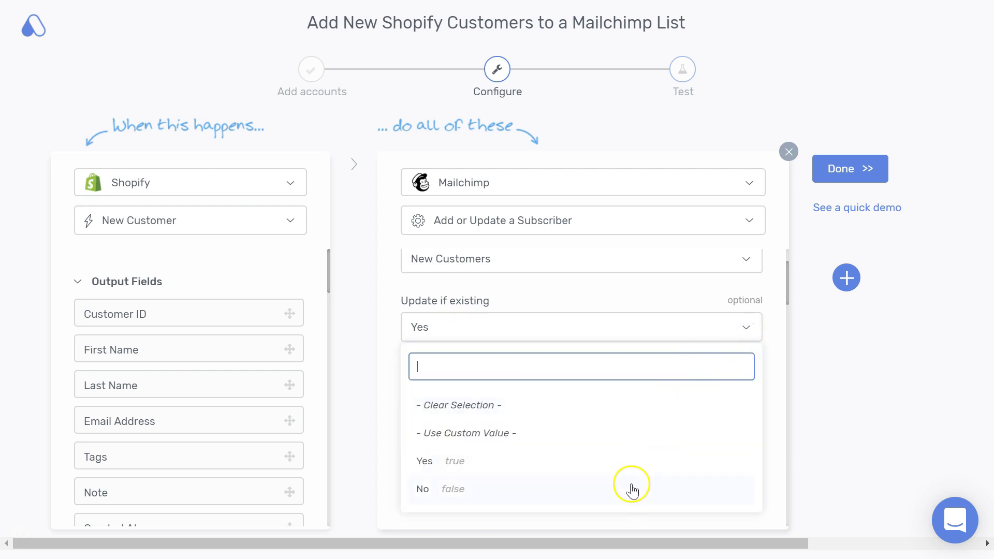
click(637, 469)
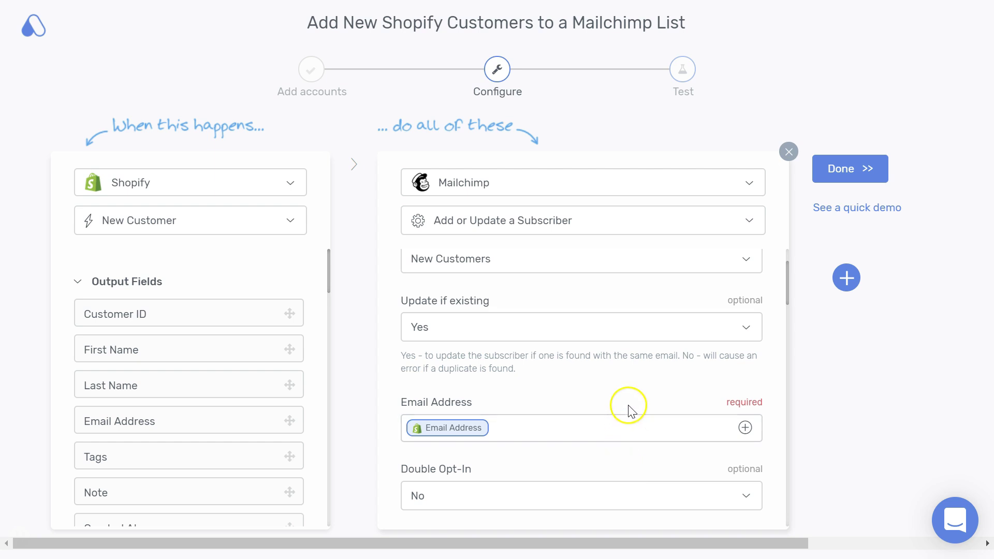
click(551, 434)
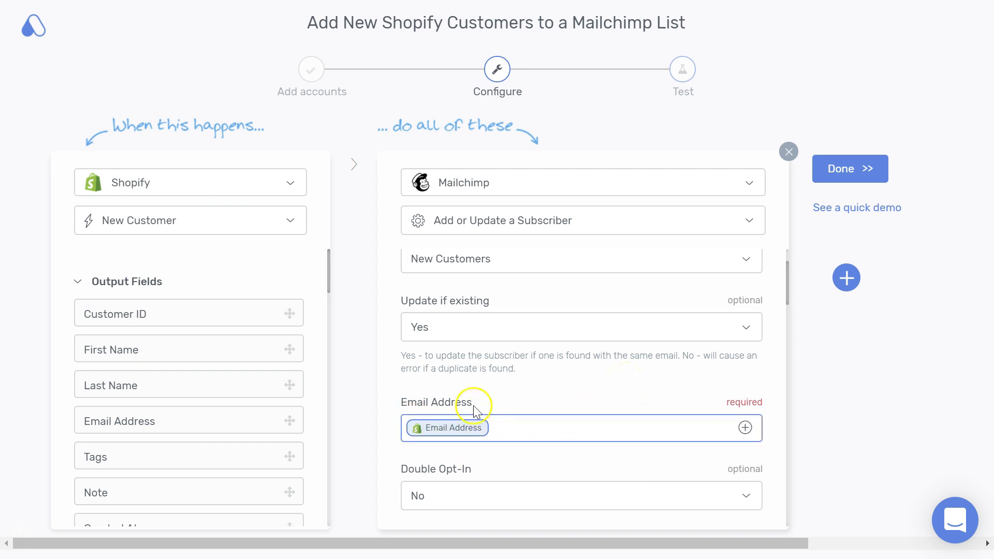
scroll(507, 459, down, 10)
Map Shopify's Total spending into Mailchimp's Total Spend field and finish with Done
key(Tab)
key(Tab)
key(Tab)
key(Tab)
key(Tab)
key(Tab)
key(Tab)
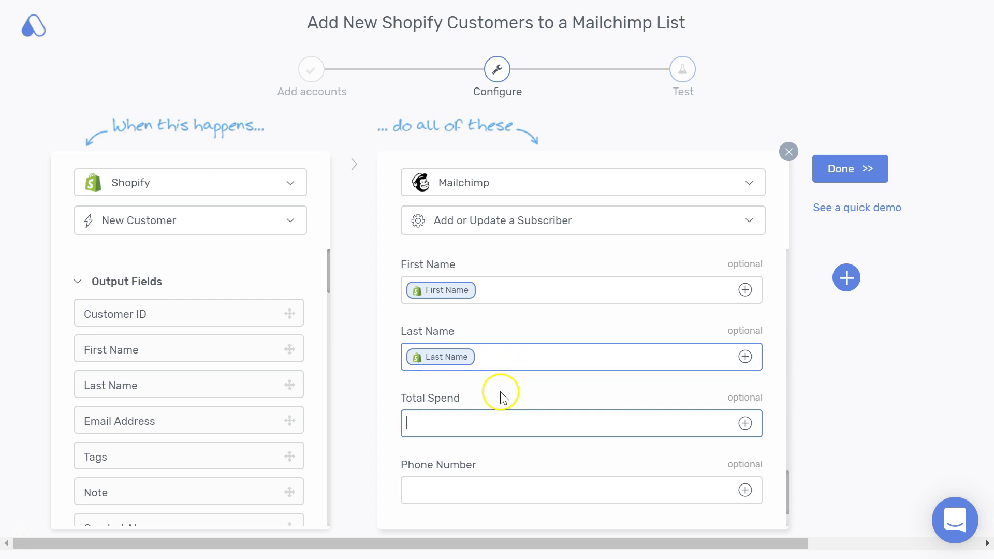
scroll(274, 443, down, 5)
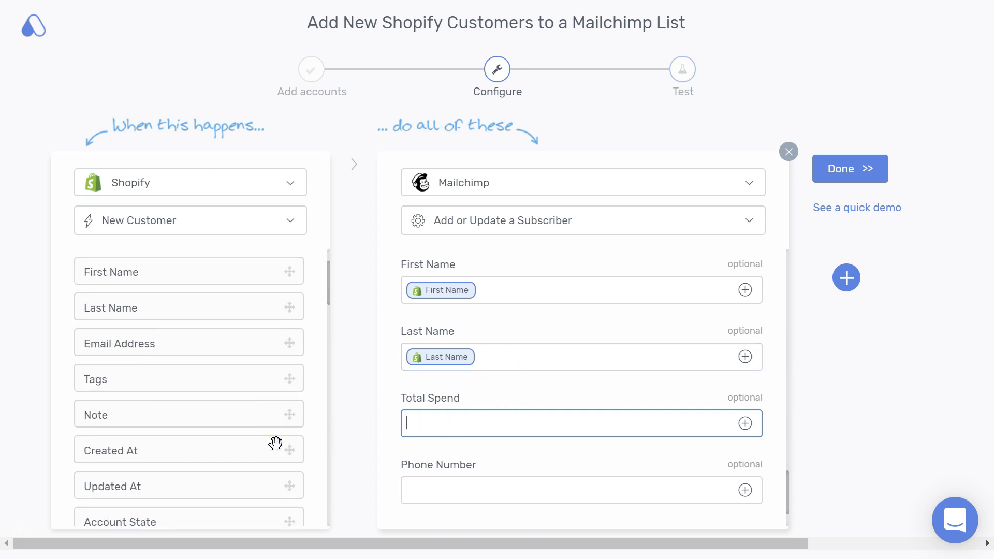
drag(241, 403, 526, 418)
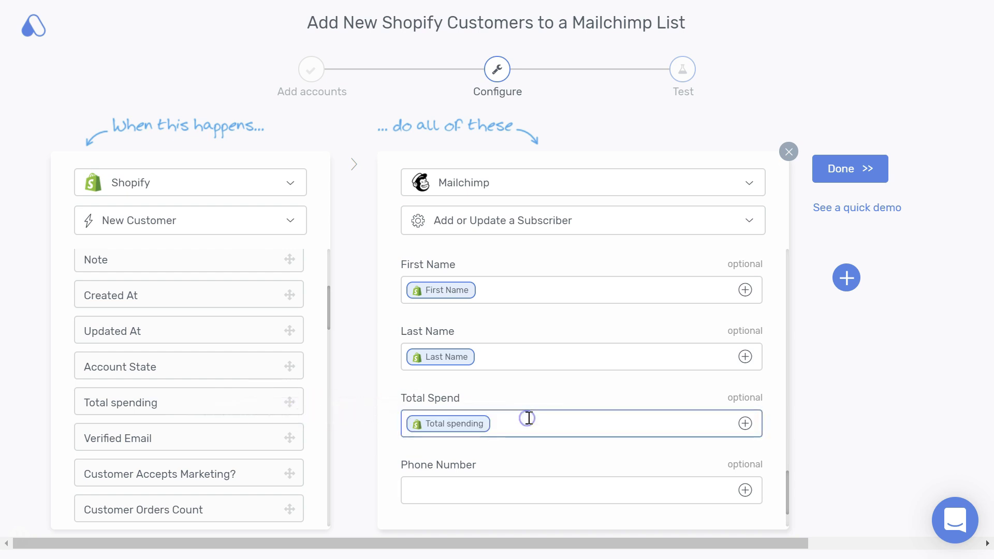
click(528, 418)
key(BackSpace)
click(559, 419)
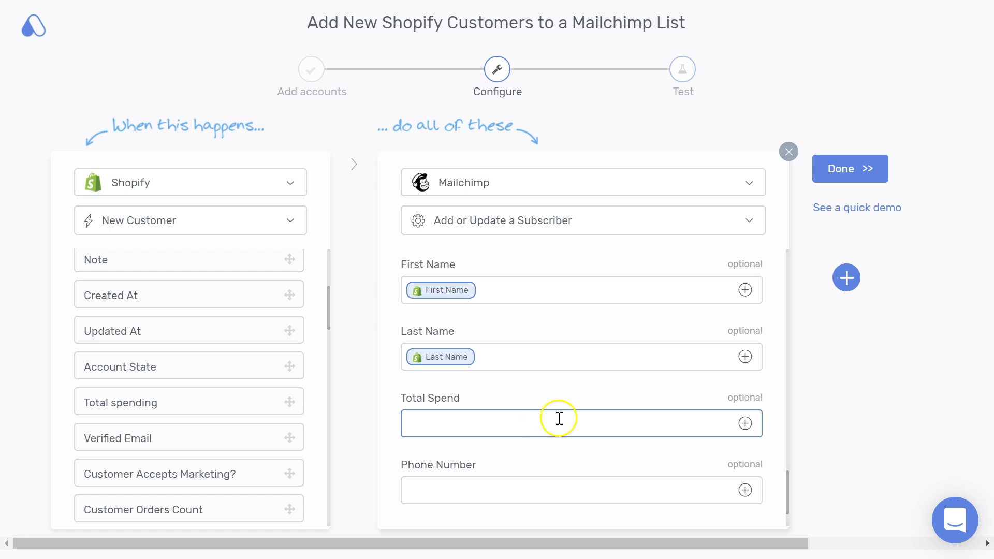
click(745, 423)
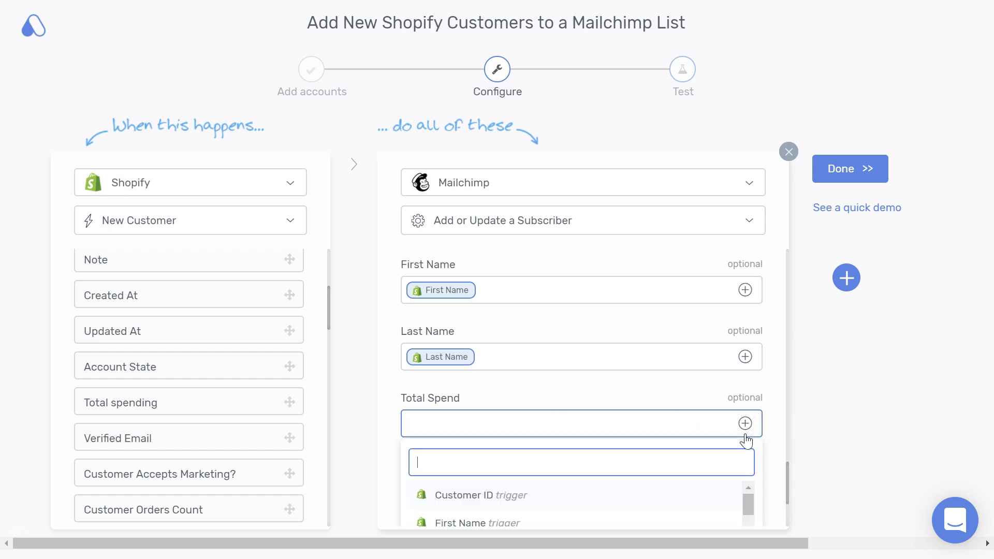
text(tot)
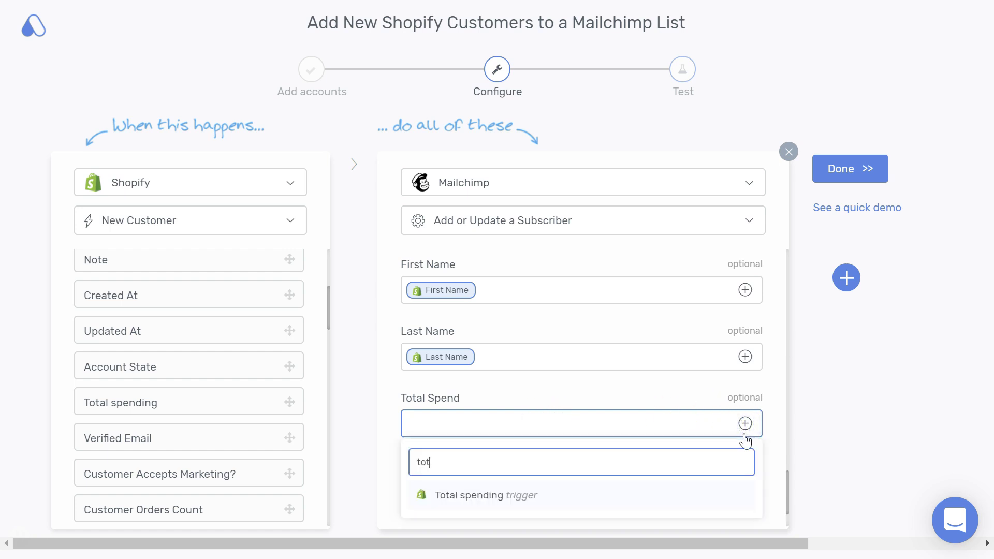
click(512, 495)
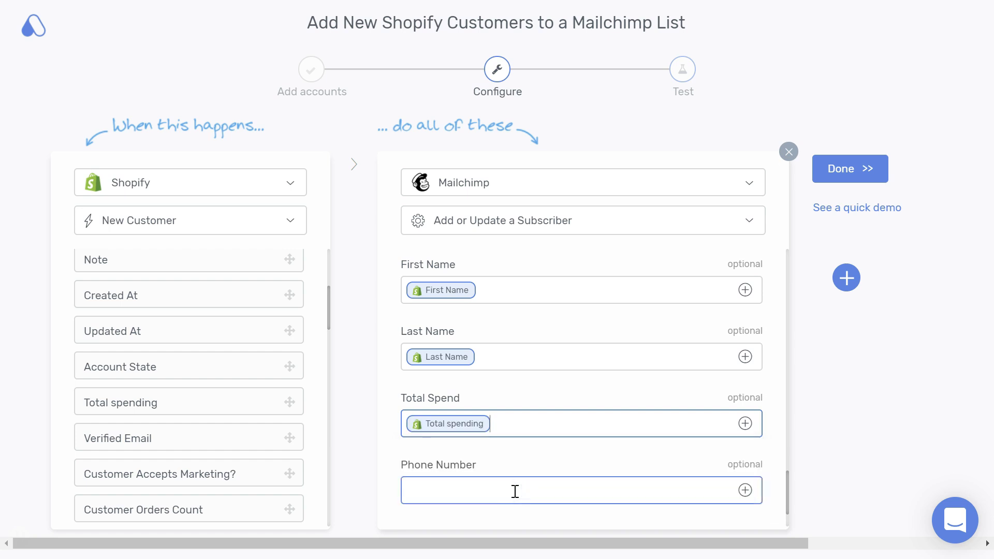
click(839, 174)
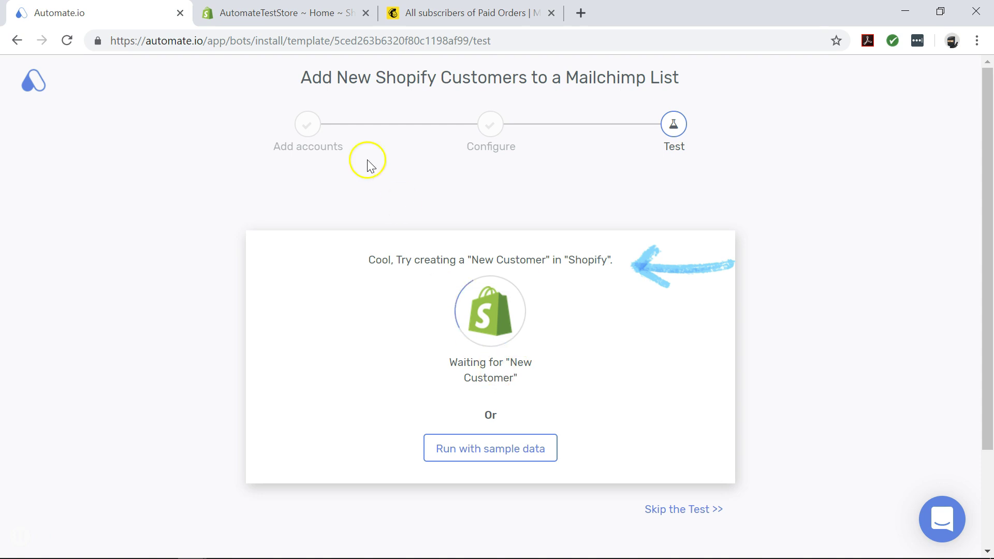
Switch to the AutomateTestStore Shopify admin while the bot waits for a new customer
click(288, 13)
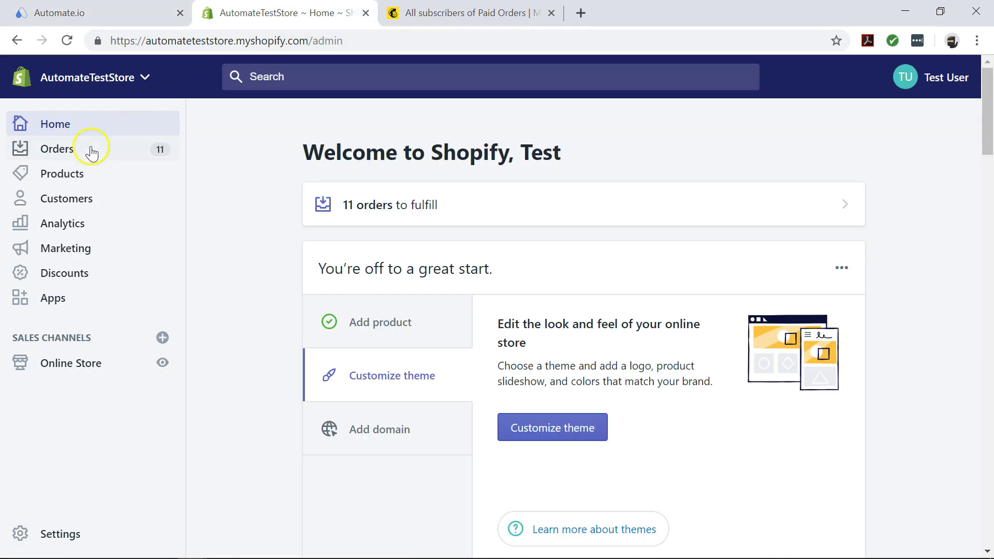
Add a Shopify customer with first name, last name, e-mail and phone number, and save it
click(73, 202)
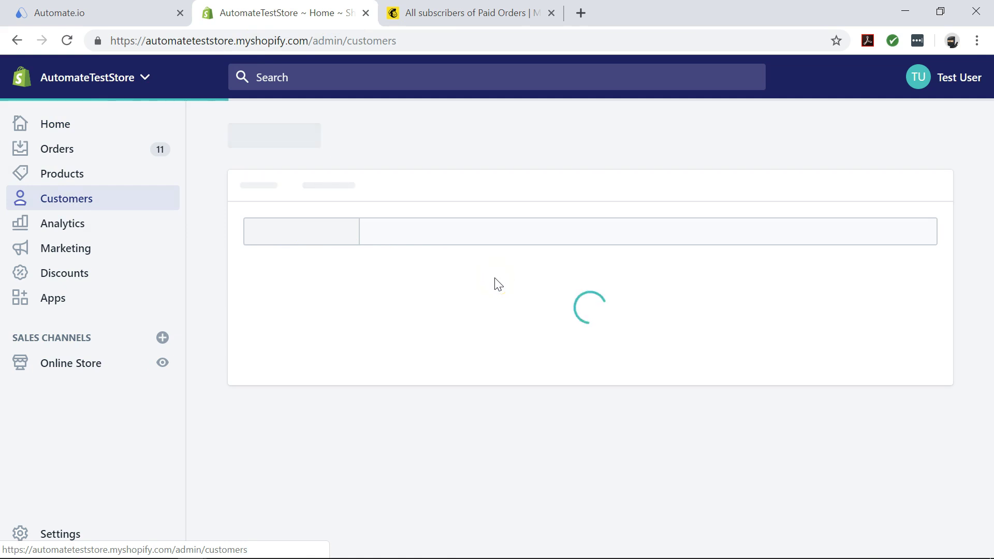
click(902, 150)
click(568, 283)
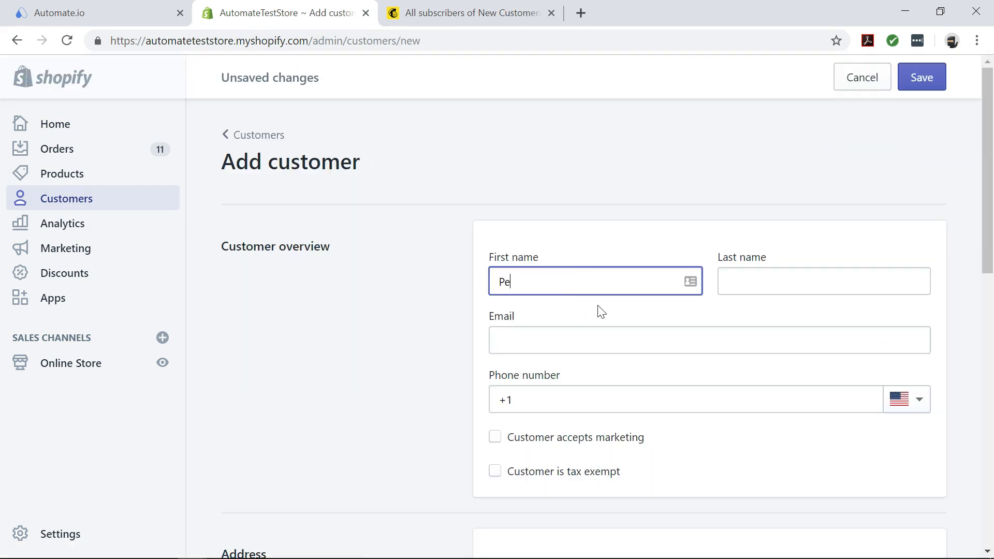
key(Tab)
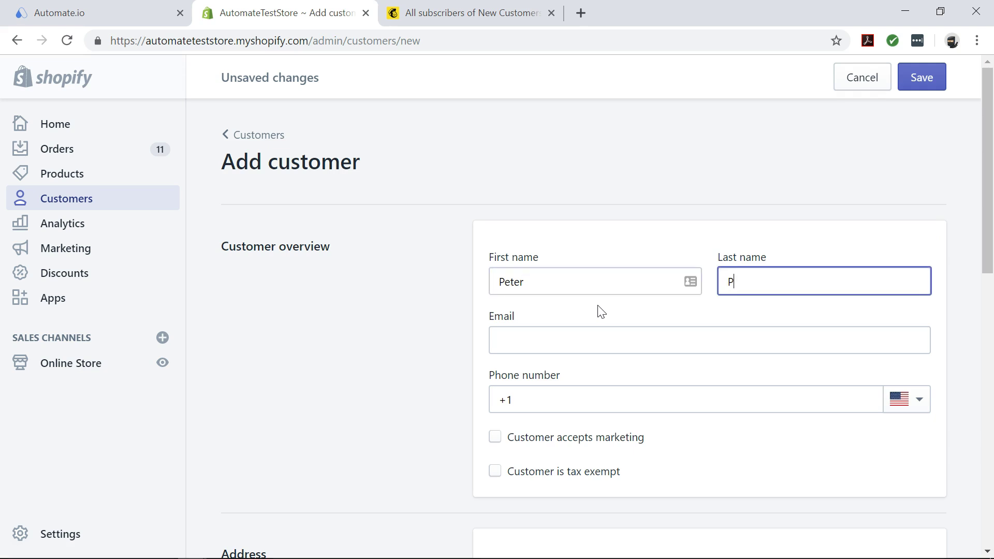
key(Tab)
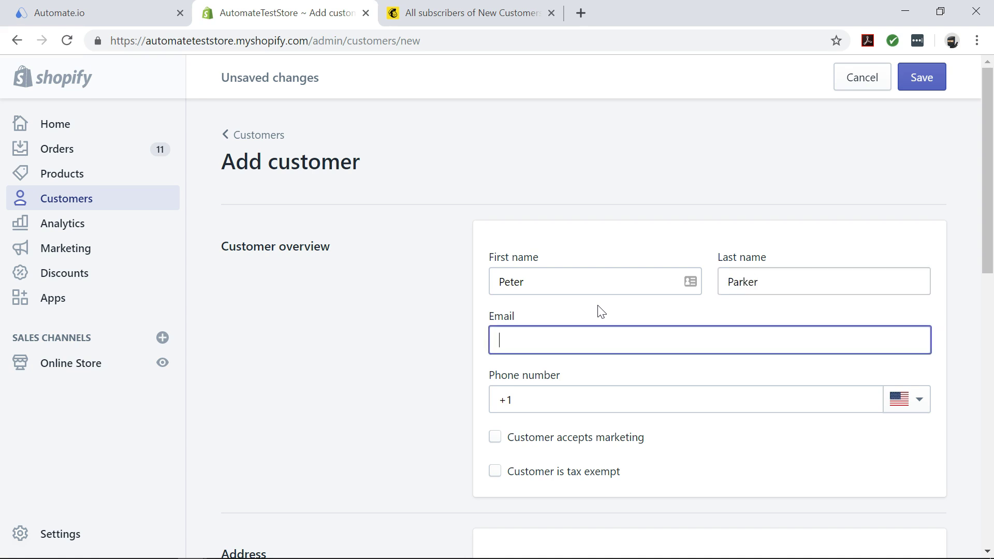
key(ctrl+v)
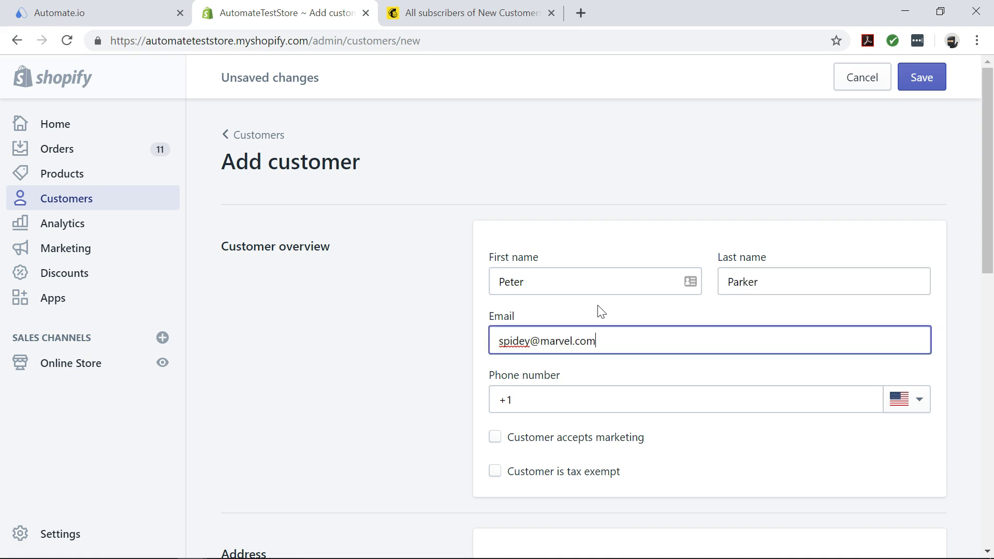
key(Tab)
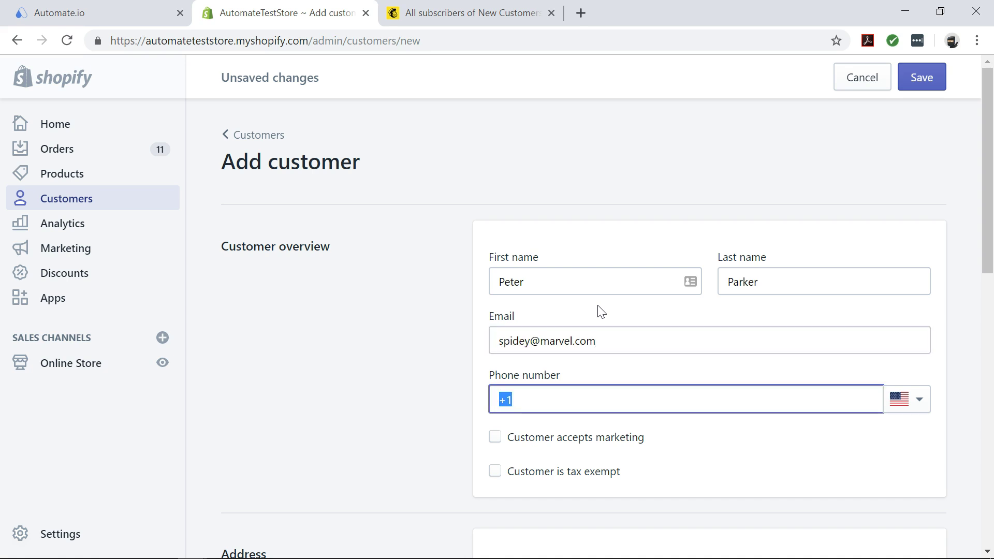
key(Right)
click(922, 76)
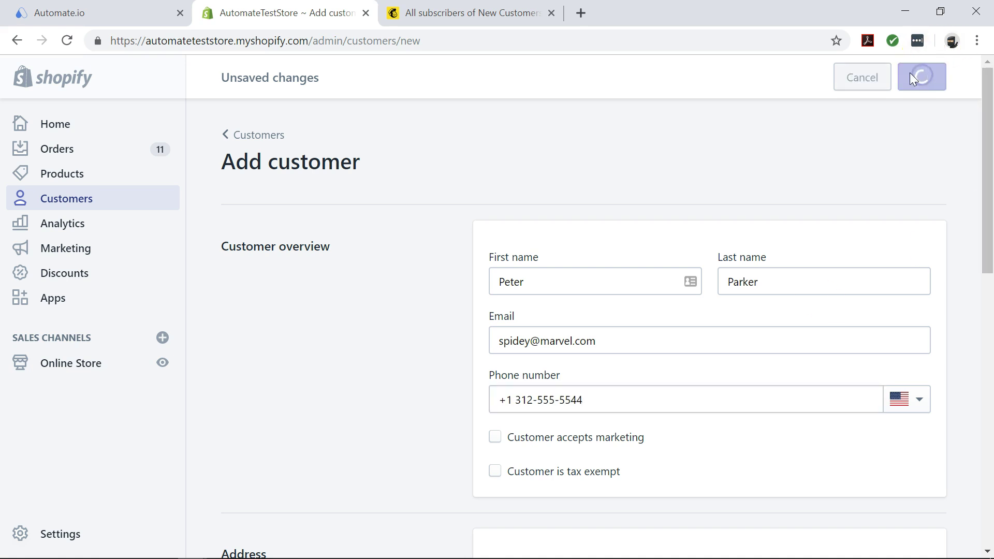
click(127, 10)
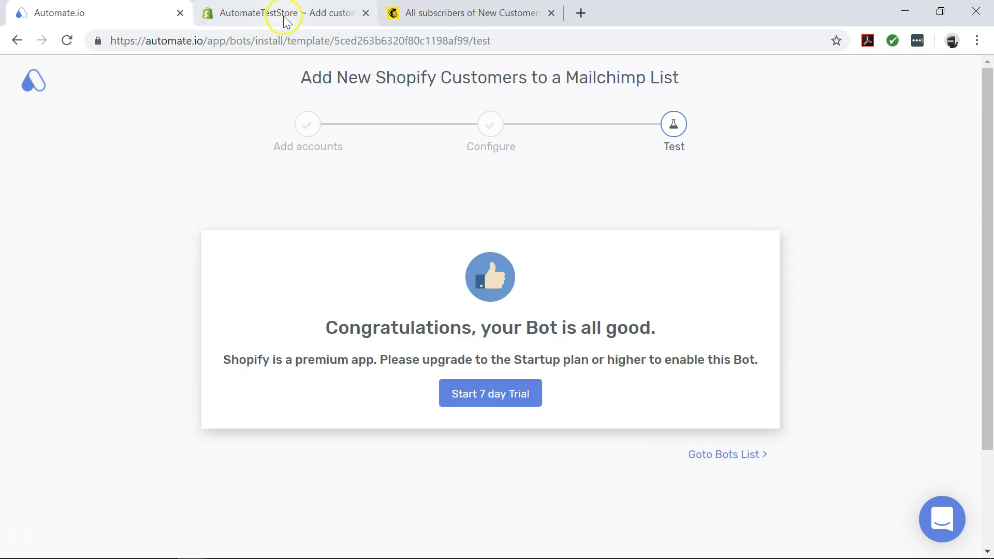
Check the Mailchimp subscriber list for the new Shopify customer
click(409, 13)
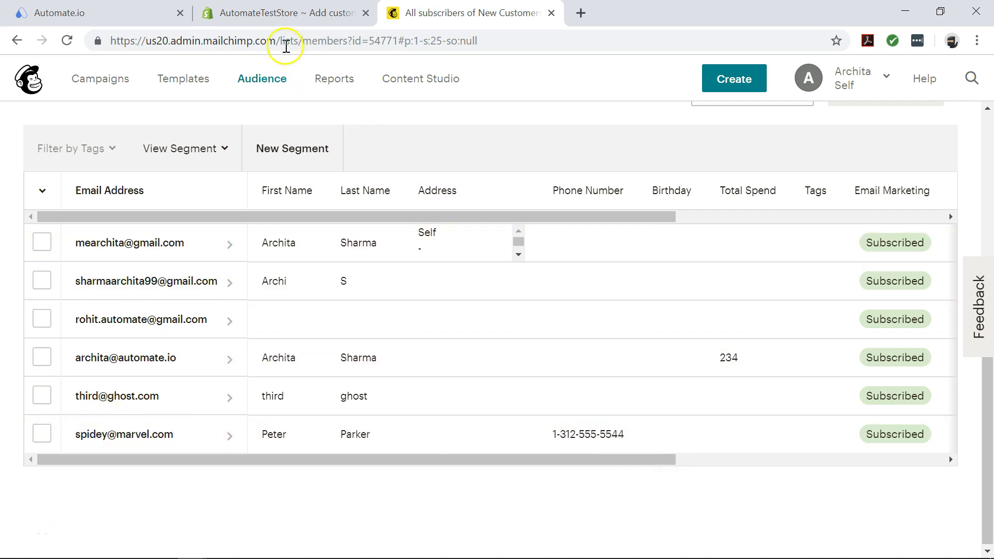
Revisit the saved customer in Shopify, return to the bot Test page, and open it in a new tab
click(285, 19)
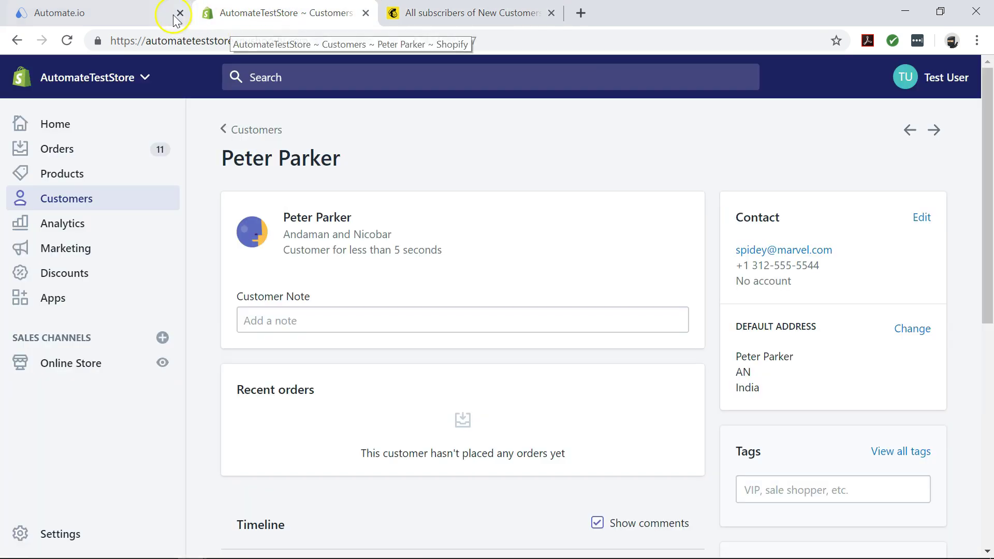
click(148, 12)
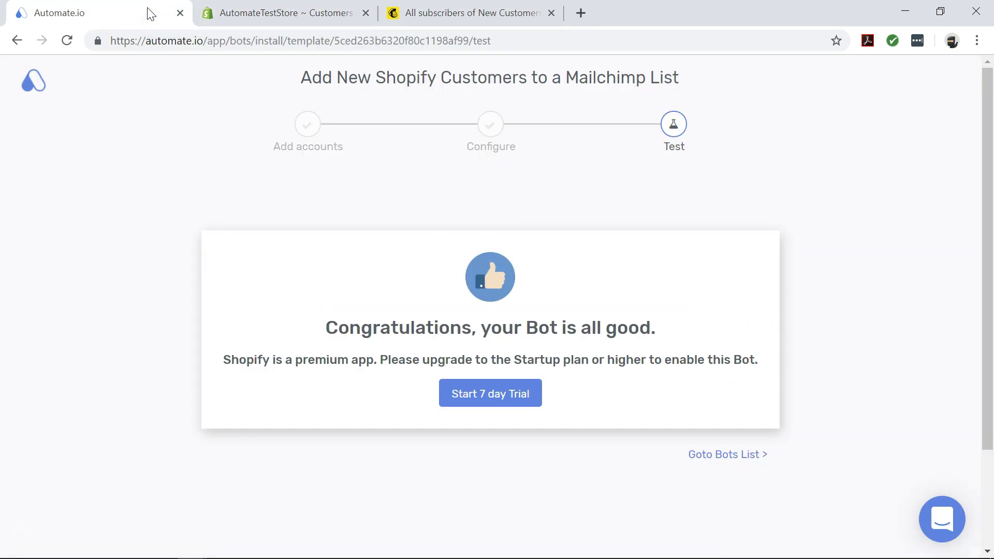
middle_click(477, 40)
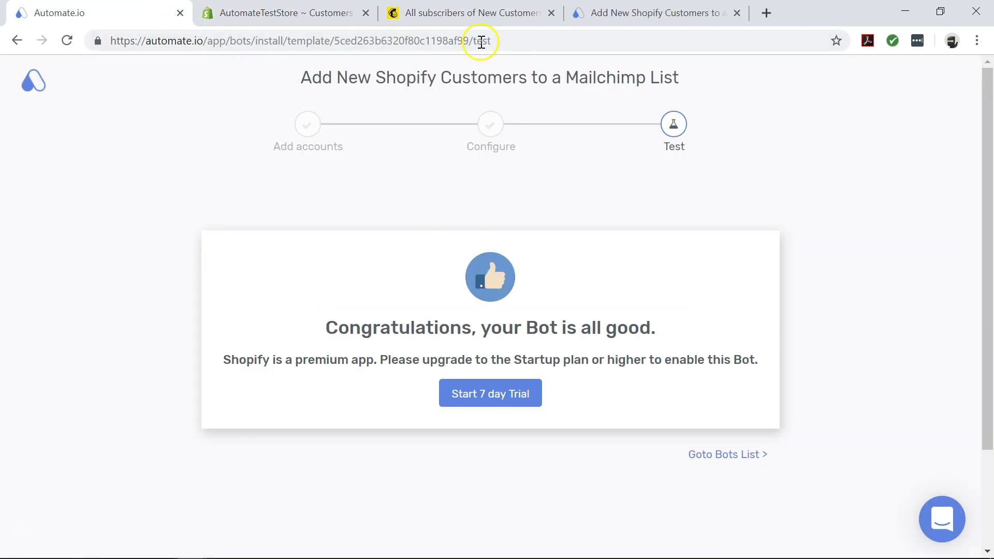